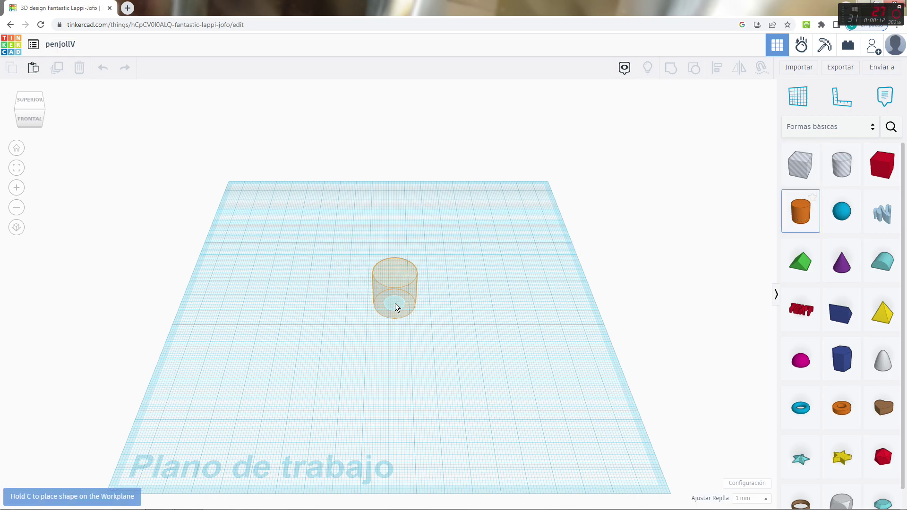
Place a cylinder on the workplane and set its height to 2 mm to form a flat disc
scroll(475, 326, "up", 2)
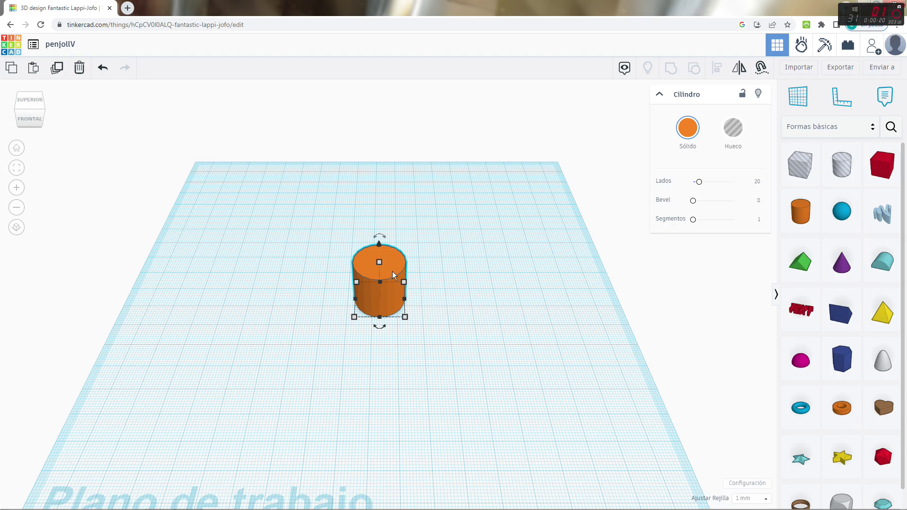
left_click(424, 281)
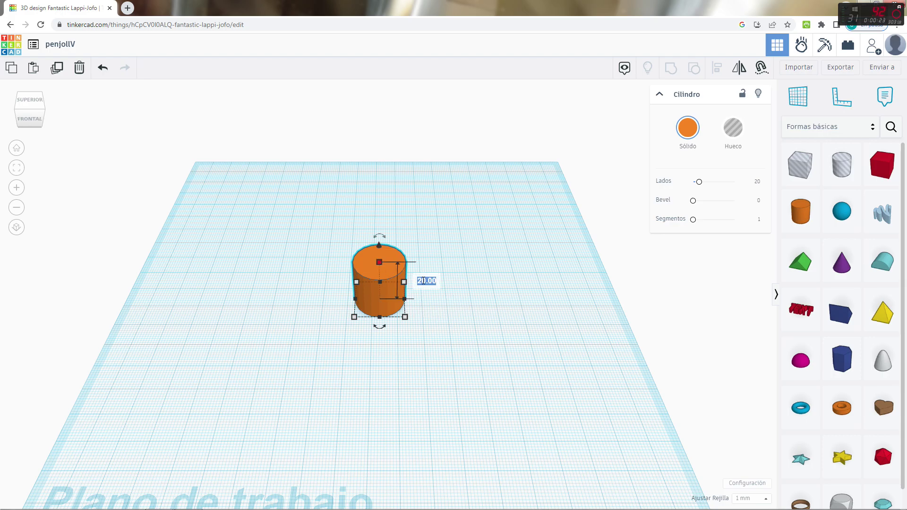
type("2")
key("Return")
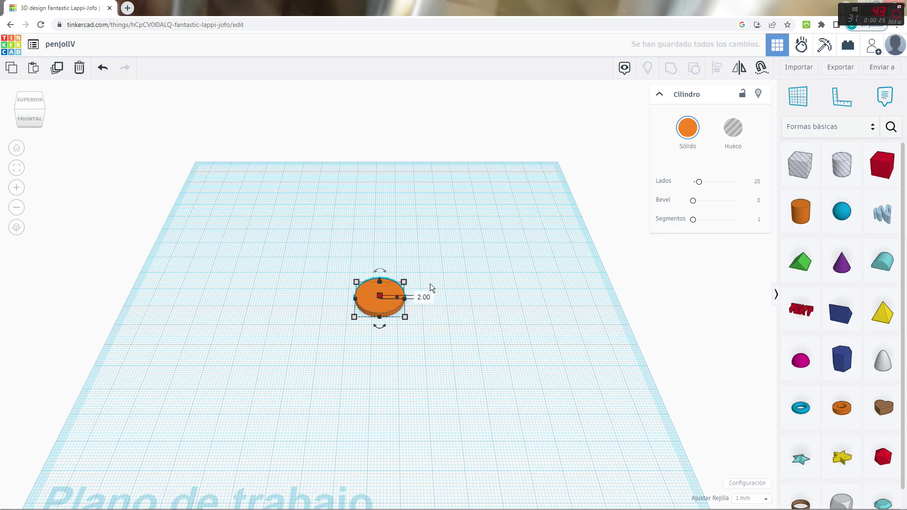
left_click(458, 312)
Place a text shape beside the disc and change its text to V
scroll(458, 314, "up", 3)
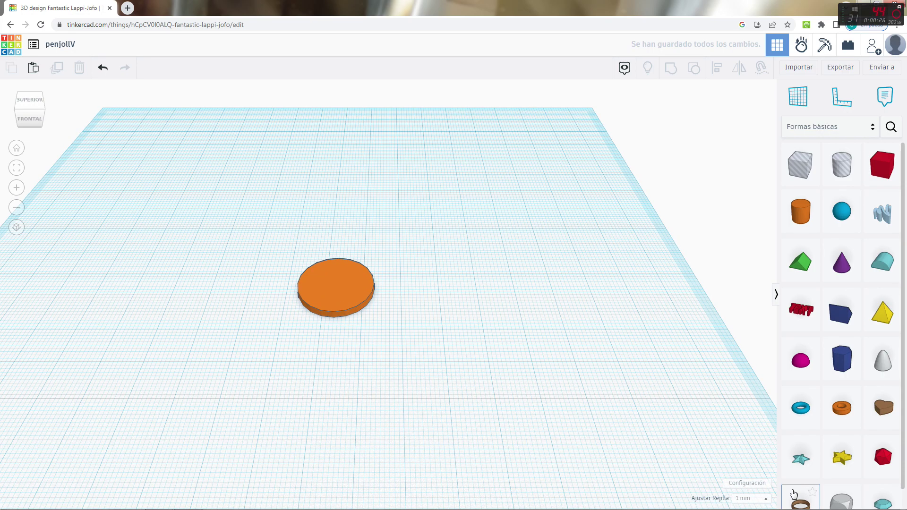
left_click(807, 319)
left_click(476, 275)
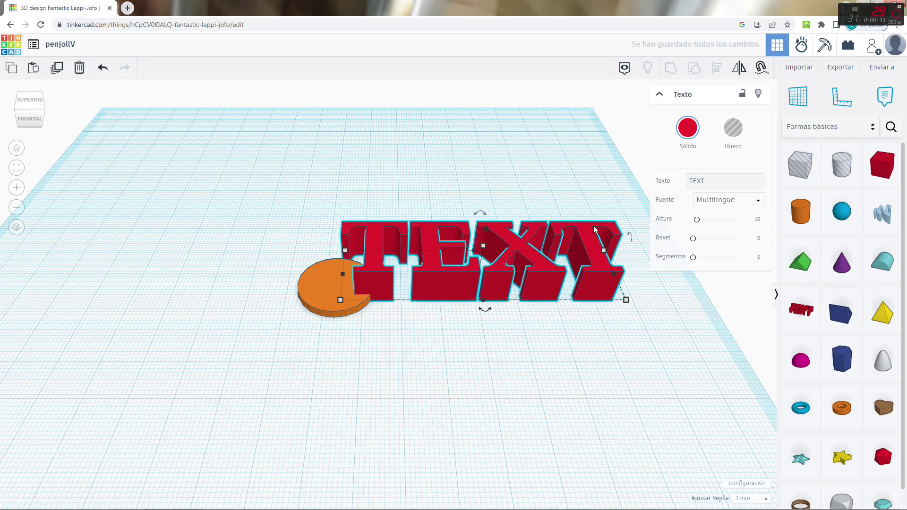
left_click(706, 182)
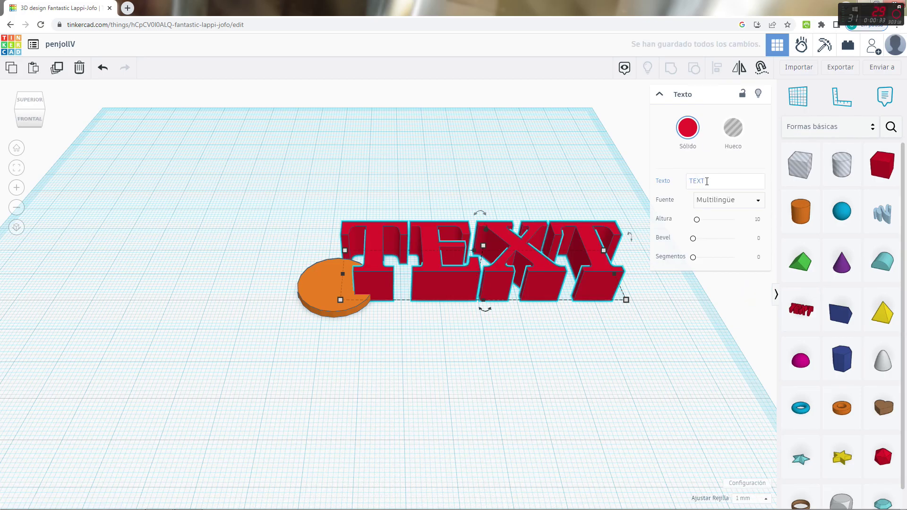
key("BackSpace")
key("BackSpace")
key("BackSpace")
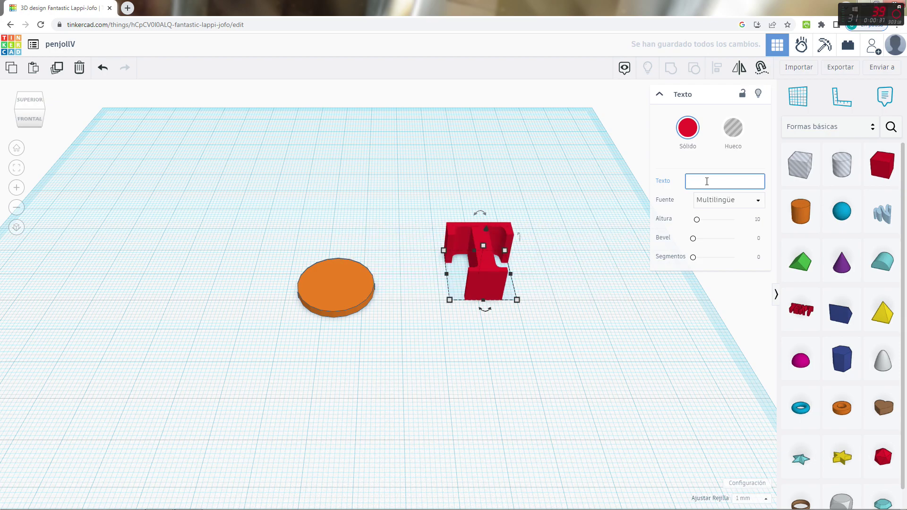
type("V")
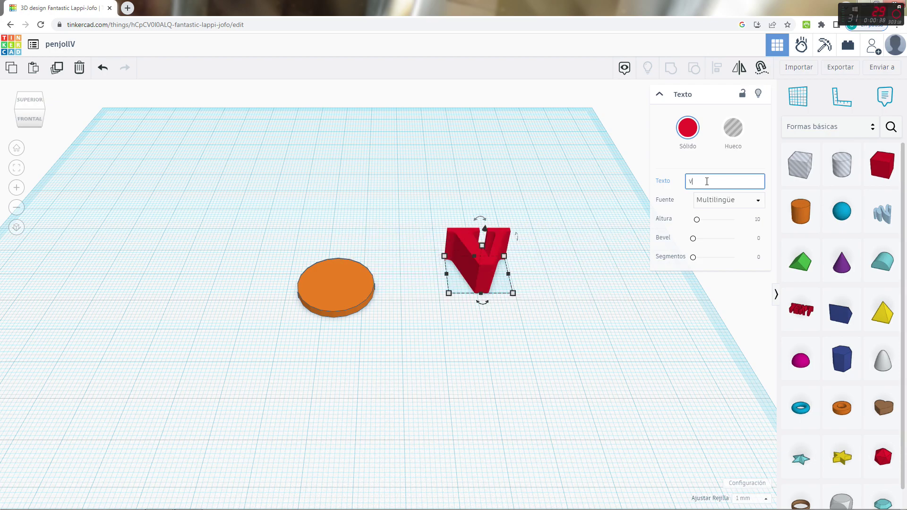
left_click(603, 304)
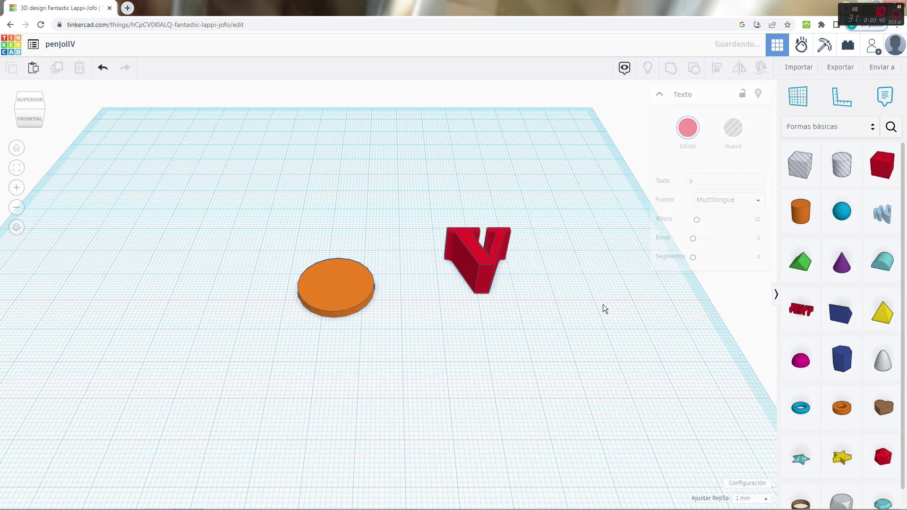
Set both the width and the depth of the letter V to 5 mm
left_click(489, 275)
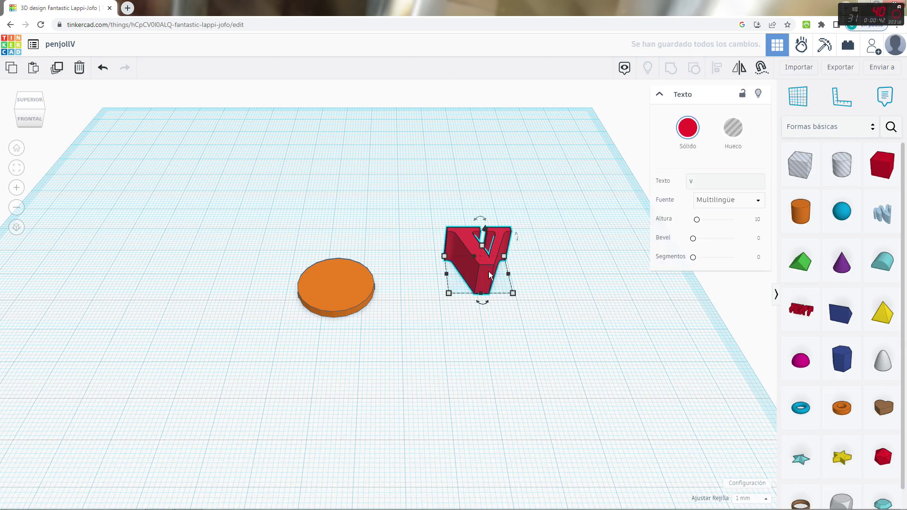
mouse_move(446, 272)
left_click(486, 327)
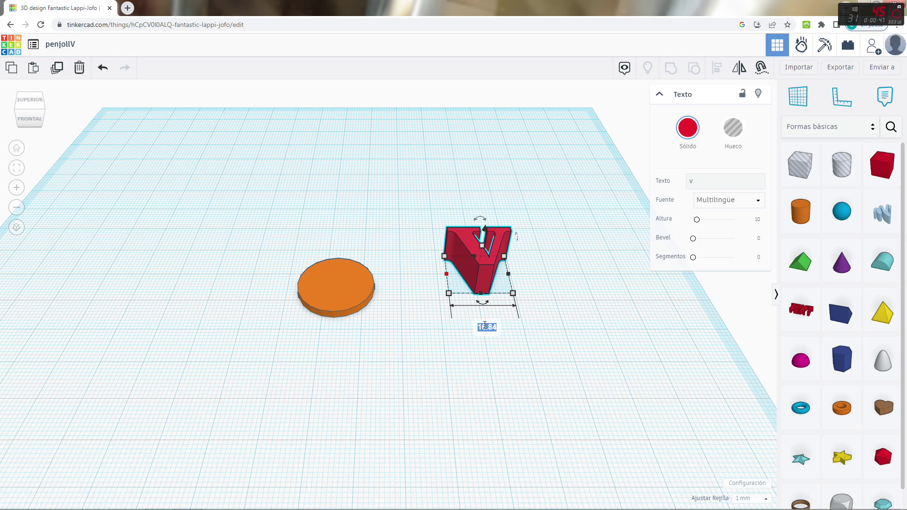
type("5")
key("Return")
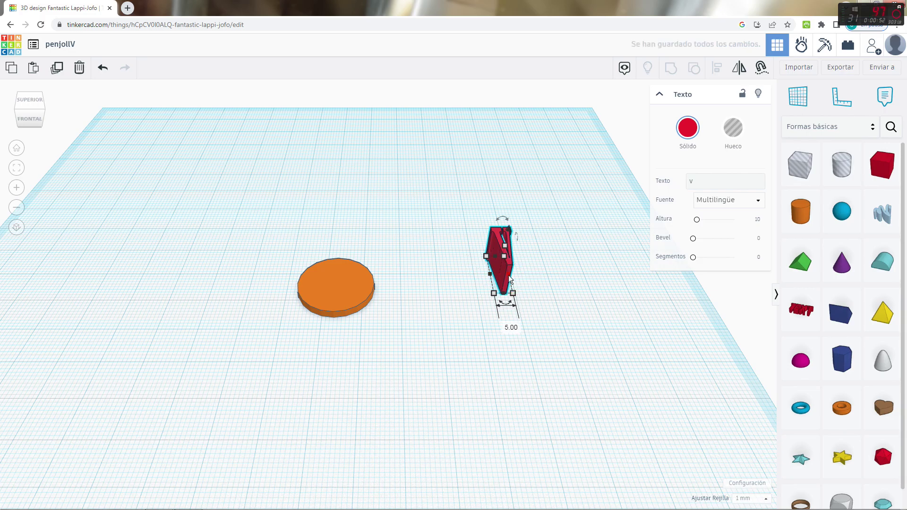
mouse_move(500, 256)
left_click(552, 274)
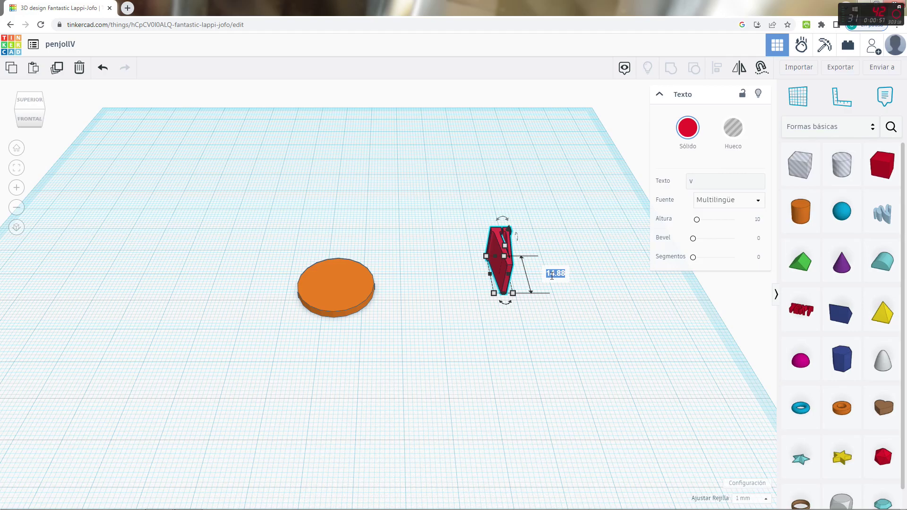
type("5")
key("Return")
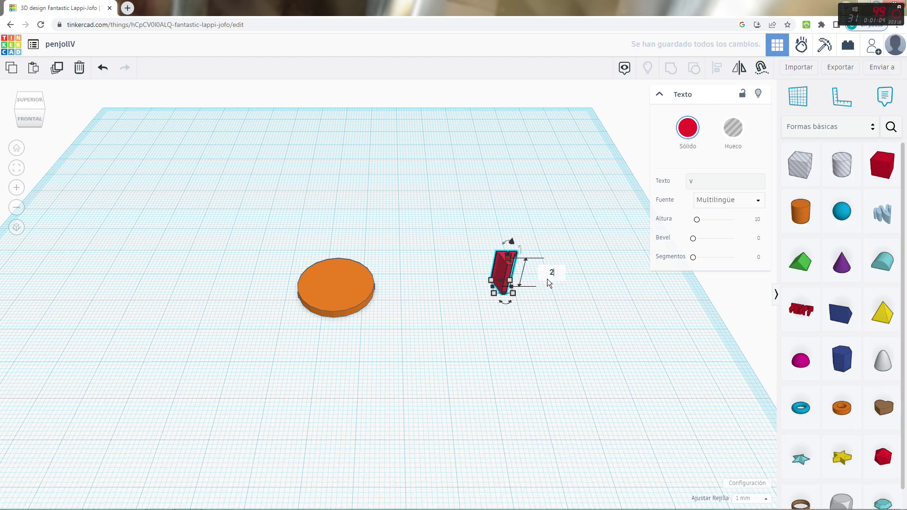
Set the height of the letter V to 2 mm
type("2")
key("Return")
left_click(573, 323)
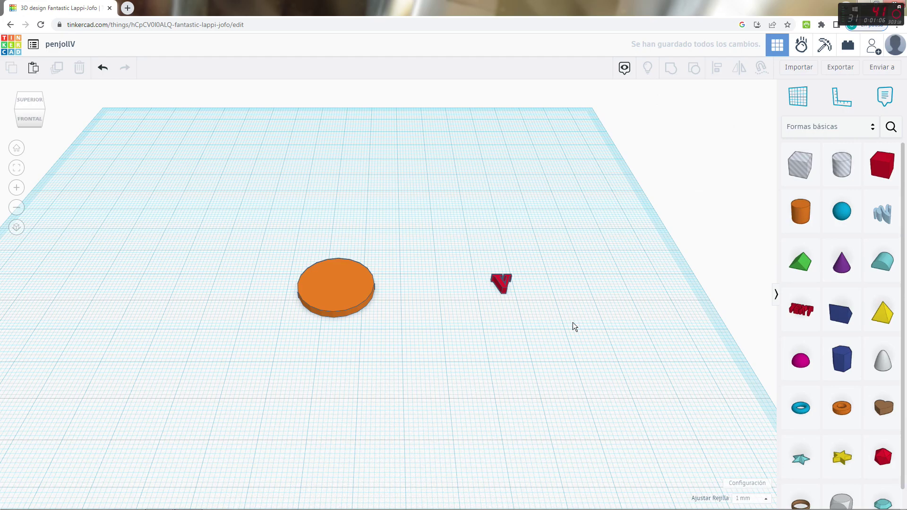
Align the disc and the letter V on their centres along the width direction
left_click_drag(228, 212, 586, 354)
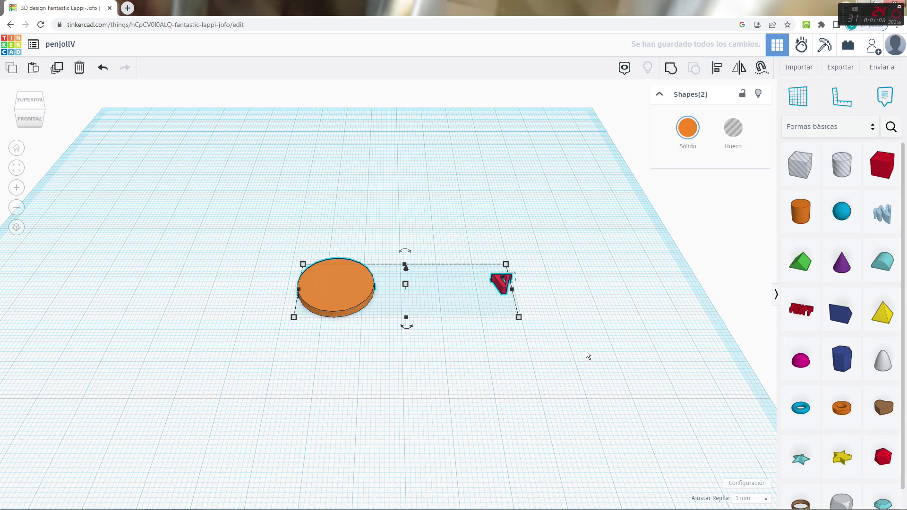
left_click(717, 68)
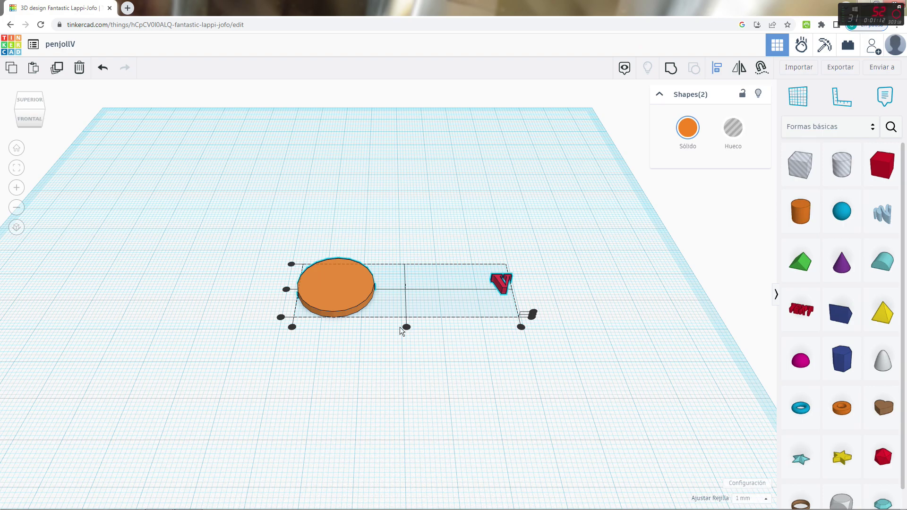
left_click(406, 327)
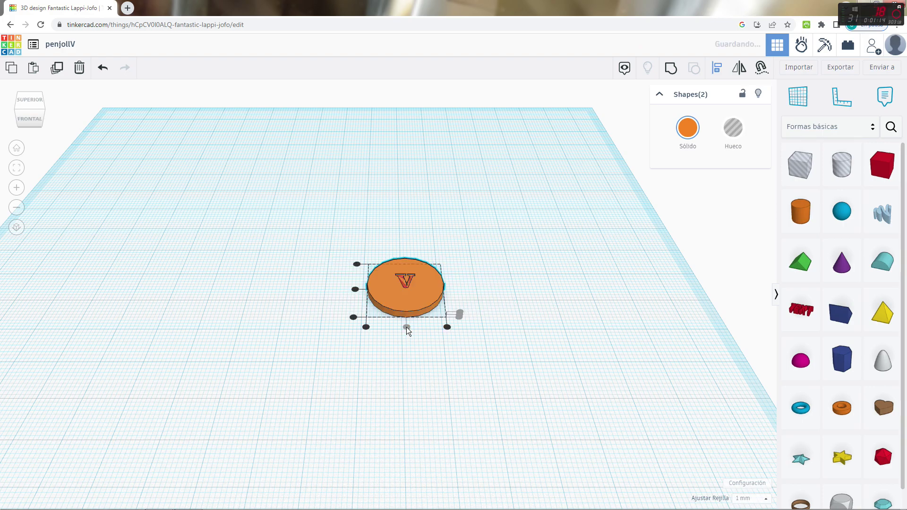
left_click(401, 352)
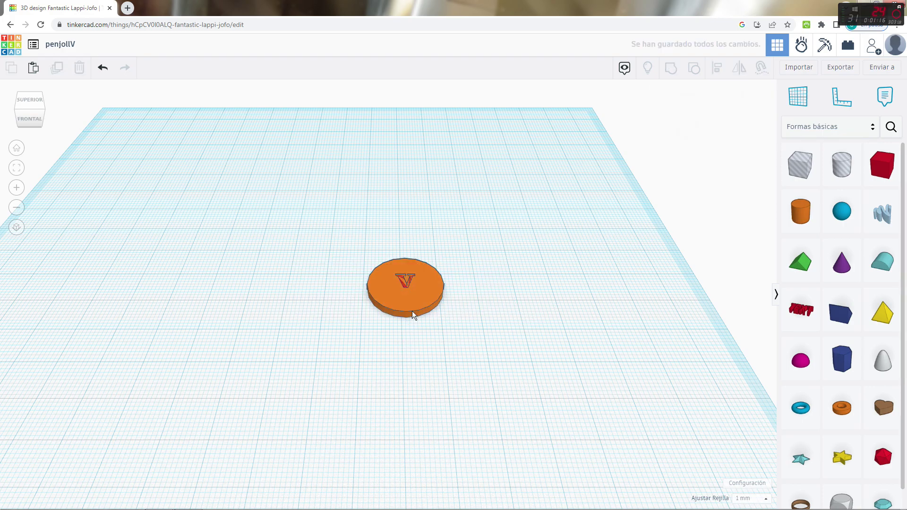
Raise the letter V by 1 mm so it stands out from the disc's top face
left_click(405, 281)
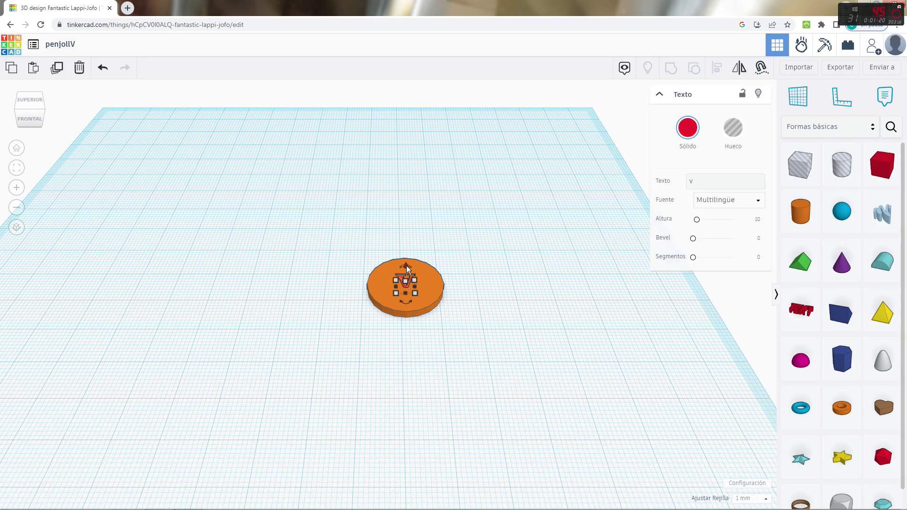
left_click_drag(407, 265, 408, 262)
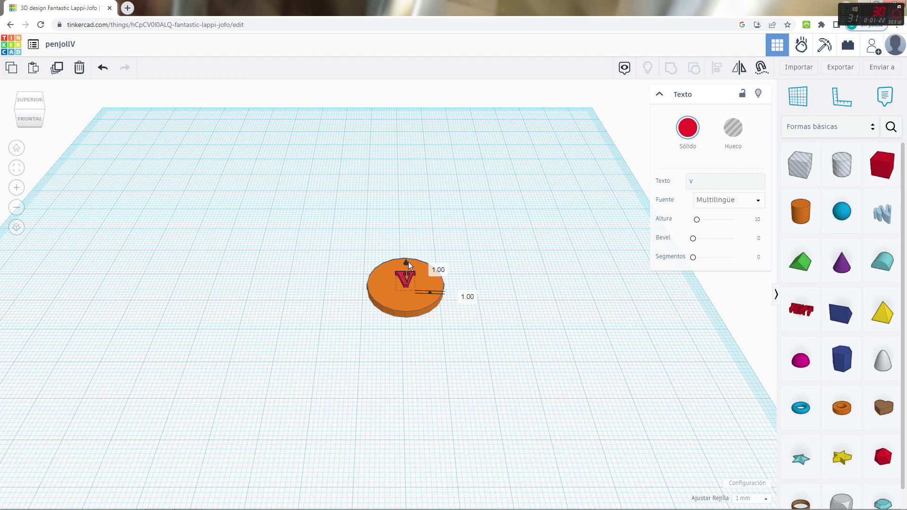
left_click(548, 251)
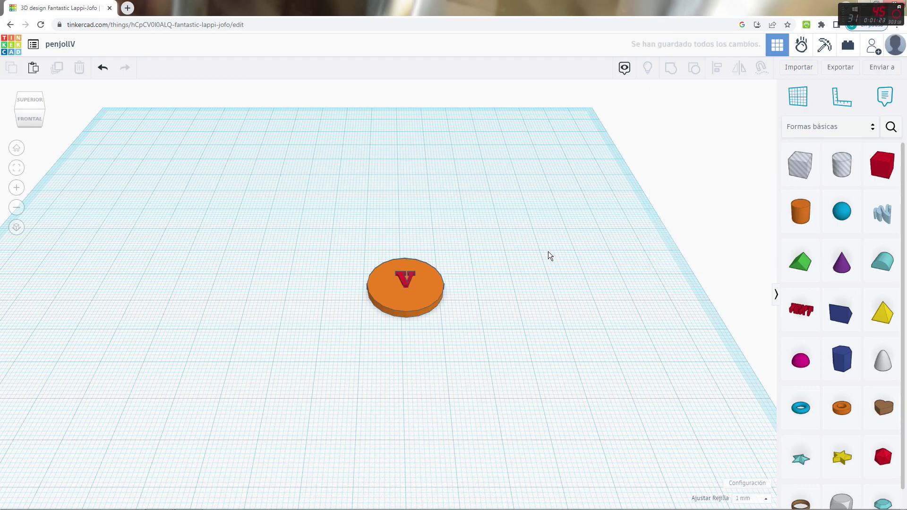
Place a tube behind the disc and set its height to 2 mm
left_click_drag(20, 119, 28, 128)
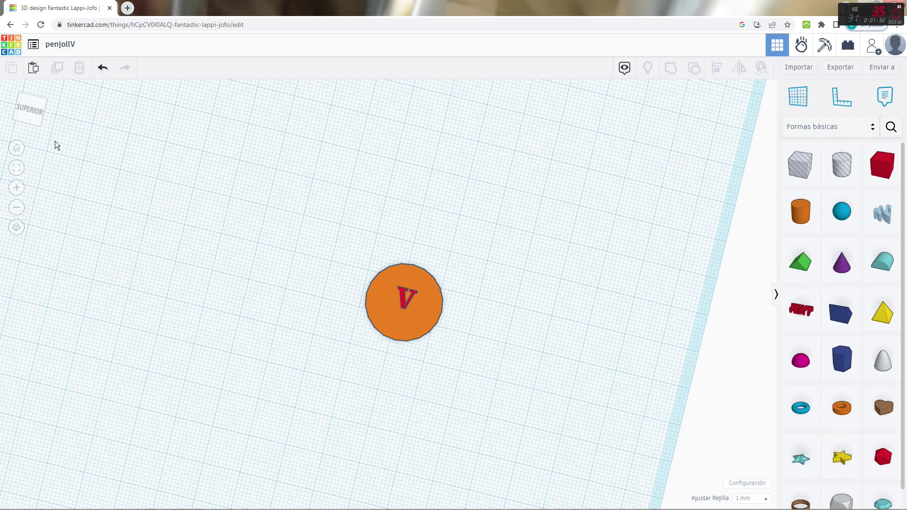
left_click(34, 112)
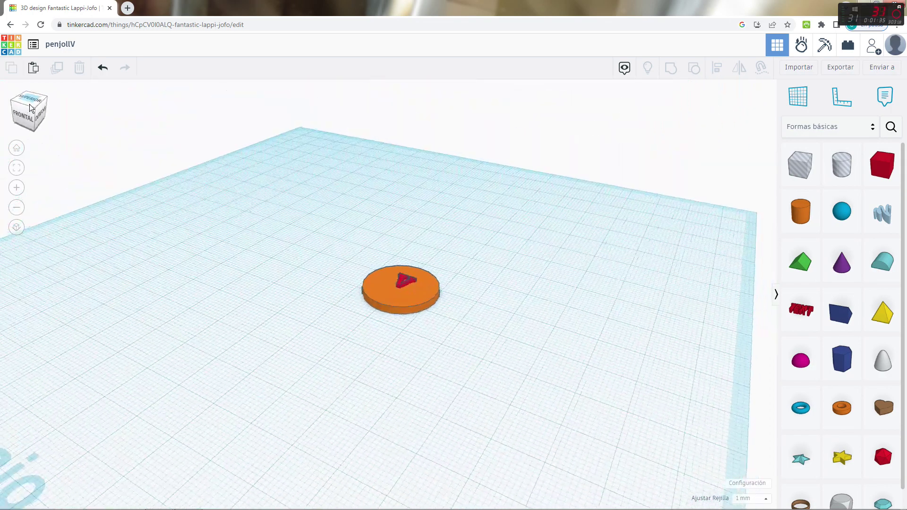
left_click(39, 110)
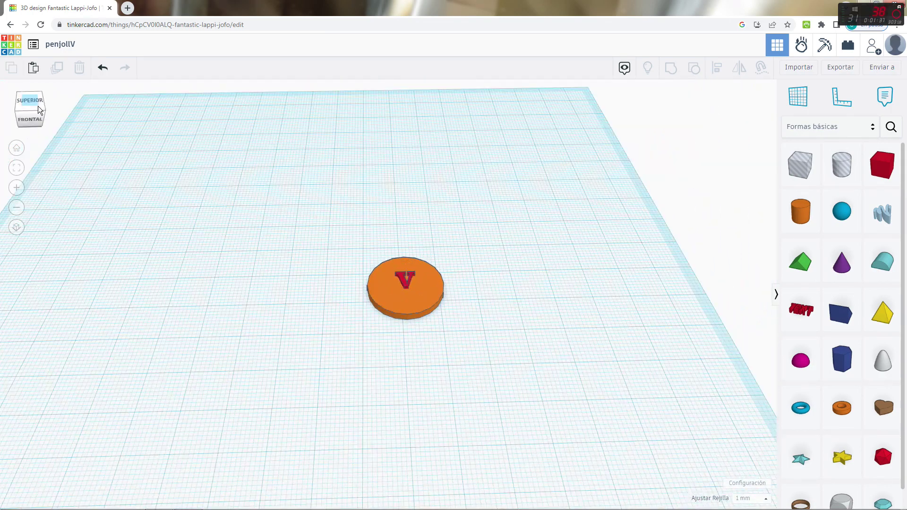
scroll(310, 317, "up", 2)
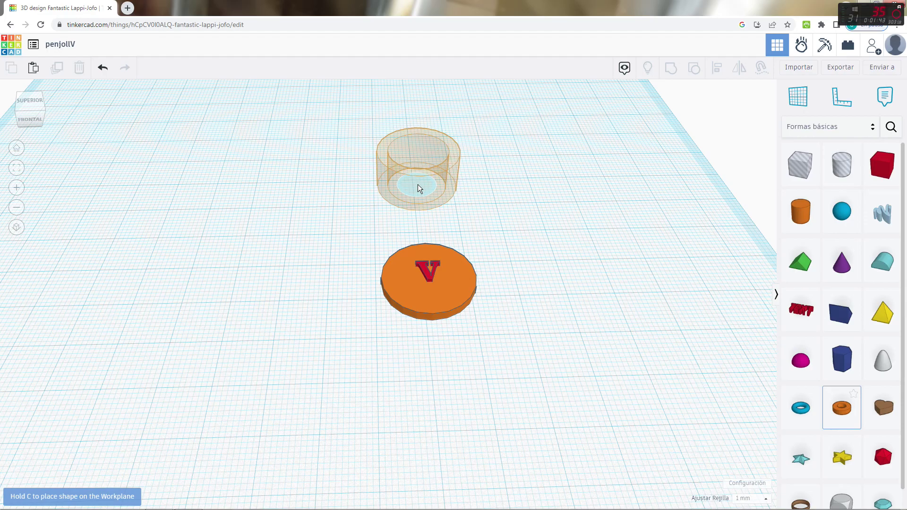
left_click(426, 192)
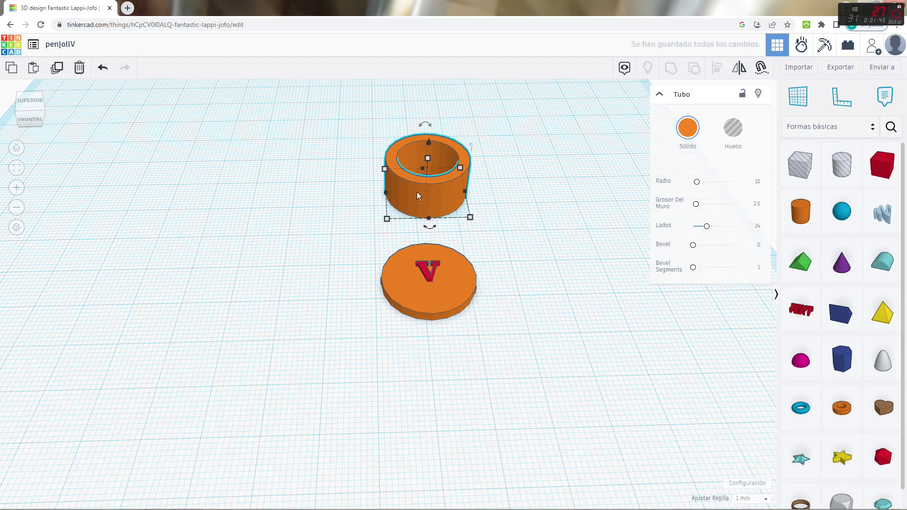
left_click(477, 175)
type("2")
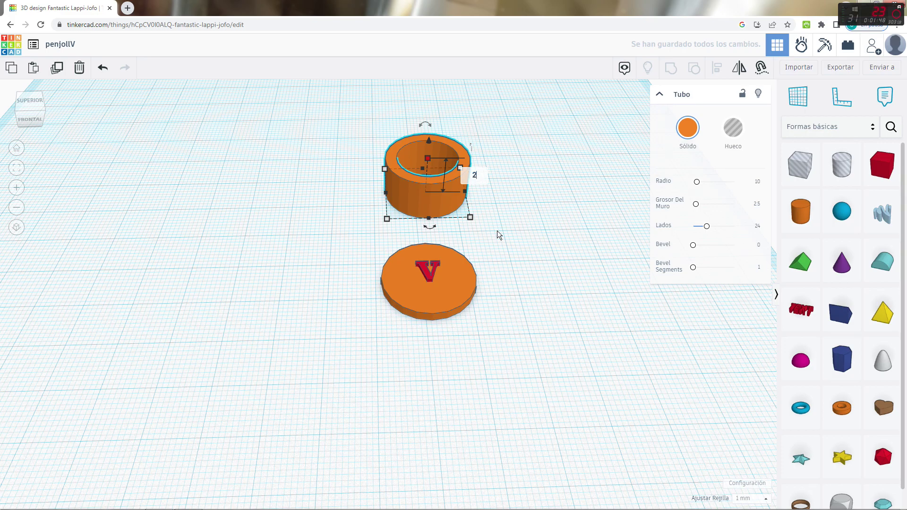
key("Return")
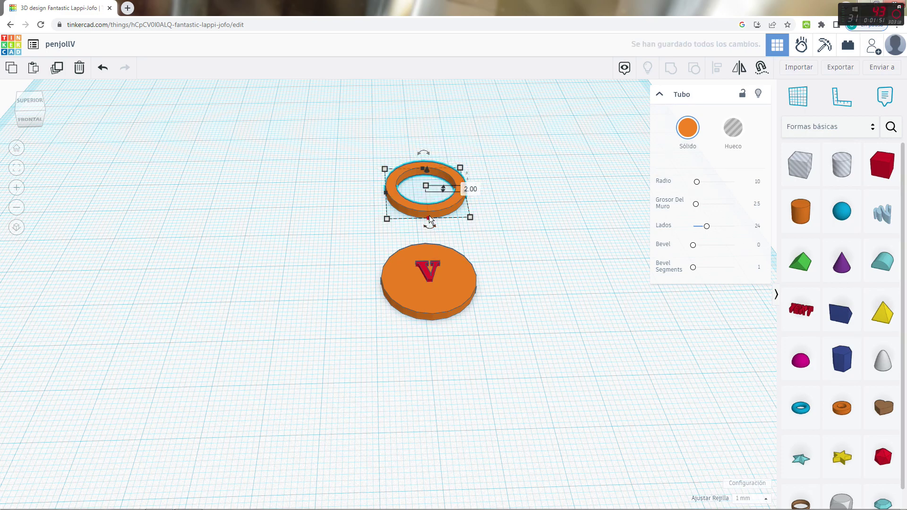
Set both the depth and the width of the tube to 5 mm
left_click(341, 195)
type("5")
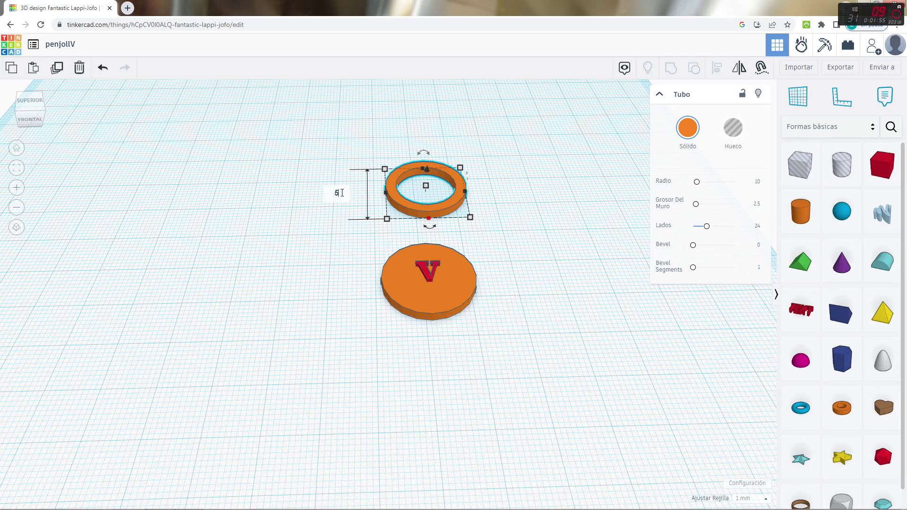
key("Return")
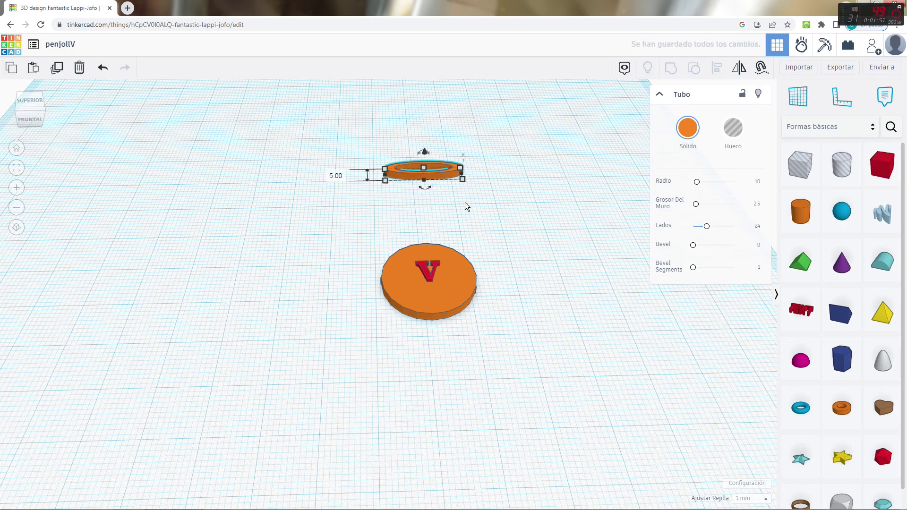
mouse_move(462, 178)
left_click(432, 210)
type("5")
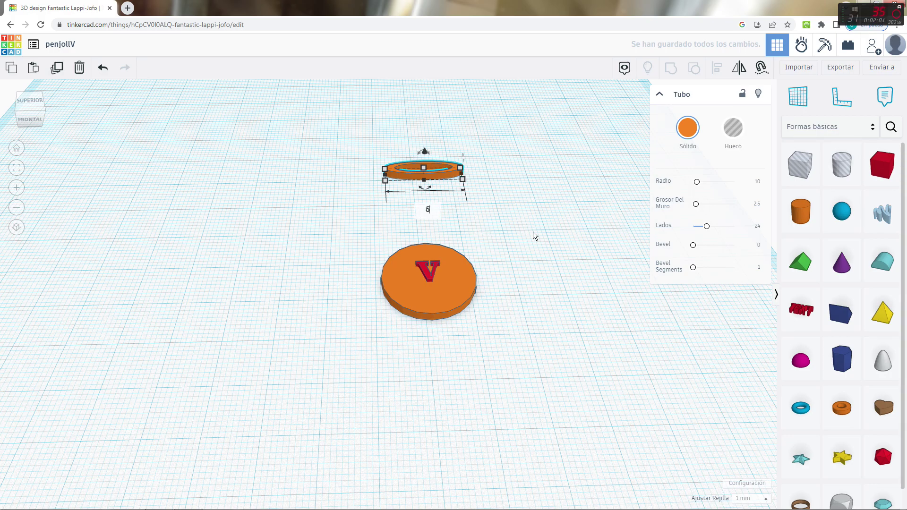
key("Return")
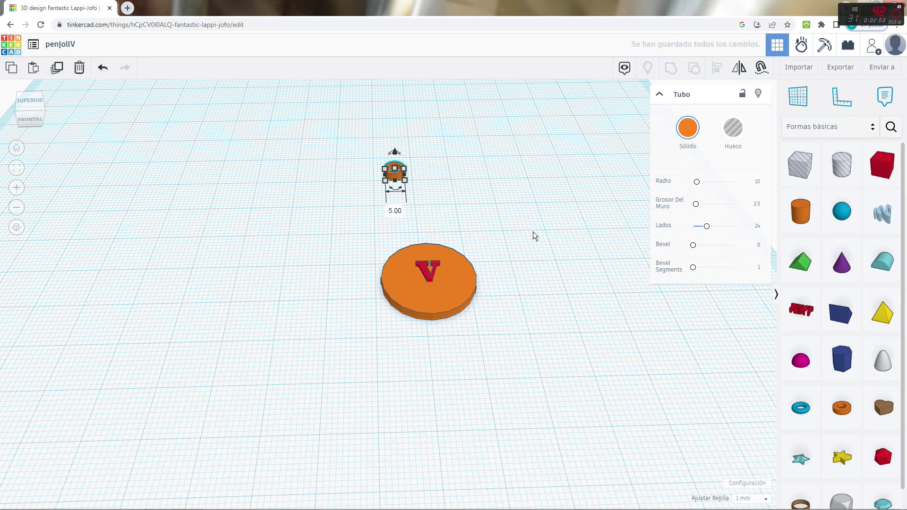
left_click(565, 295)
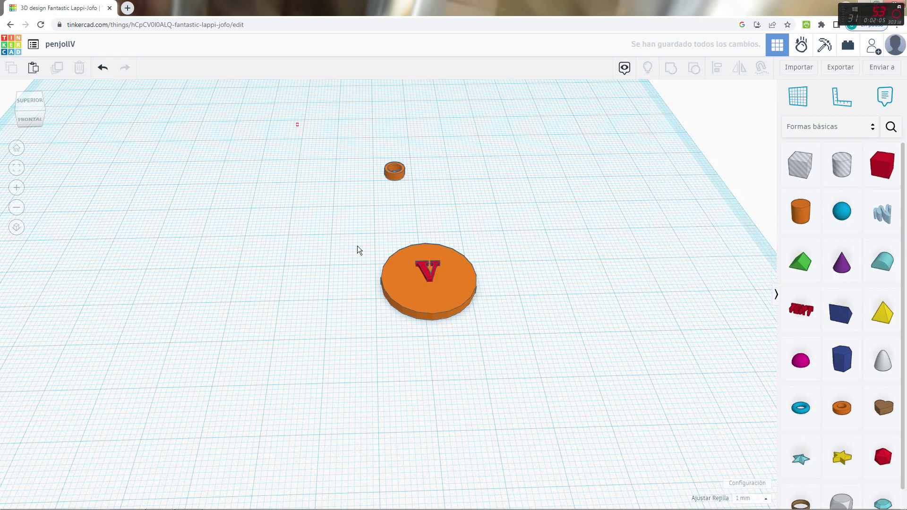
Align the tube, the disc and the letter V on their centres along the width direction
left_click_drag(297, 123, 521, 399)
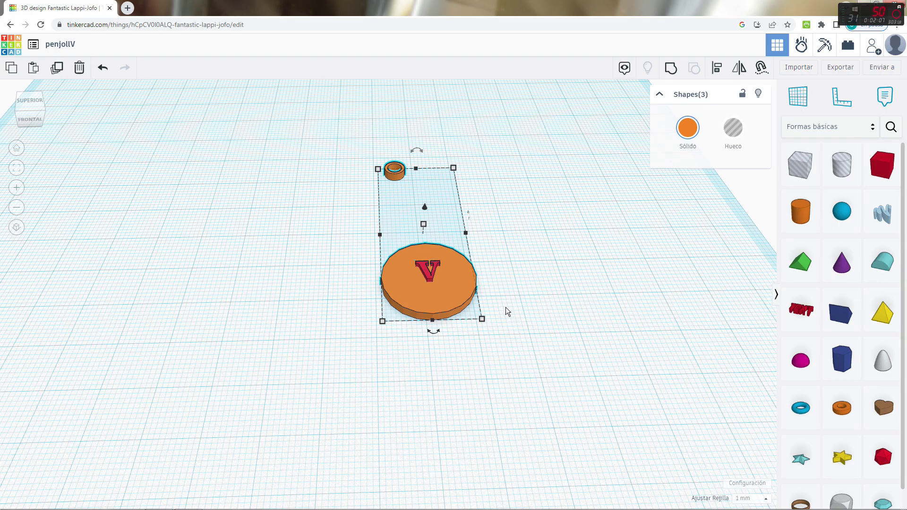
left_click(717, 68)
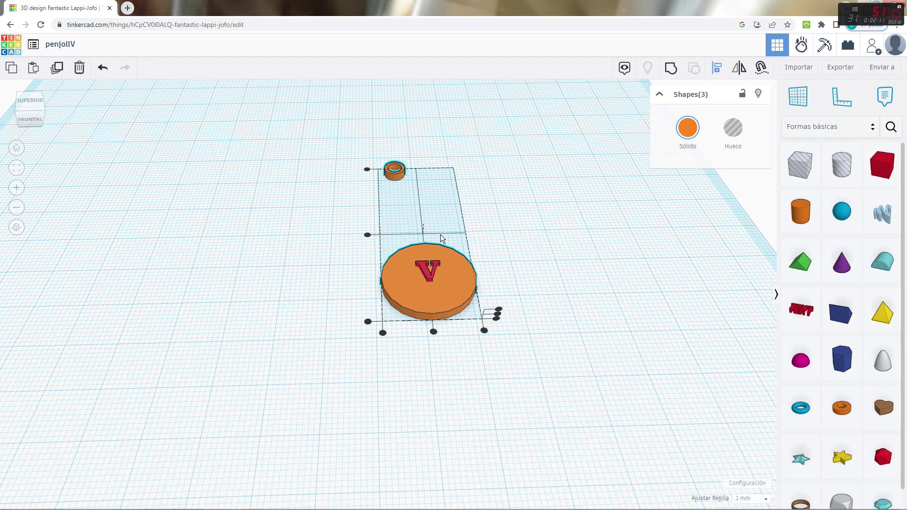
left_click(433, 332)
left_click(583, 376)
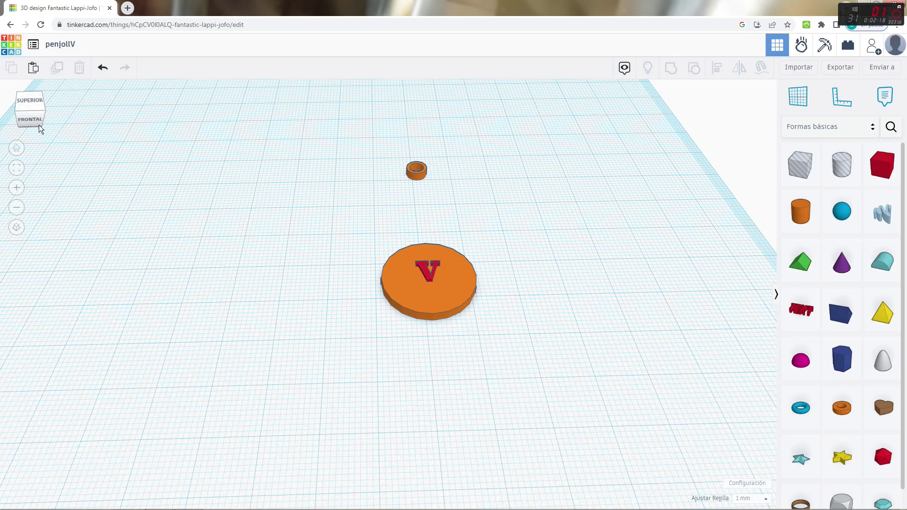
Move the tube about 26 mm toward the disc so that it slightly overlaps the disc's rear edge
left_click_drag(34, 120, 55, 117)
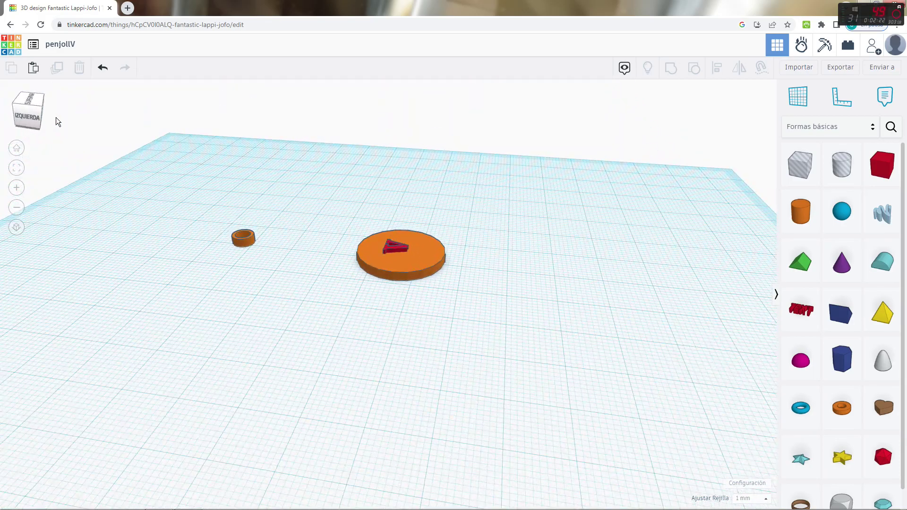
left_click_drag(242, 239, 350, 247)
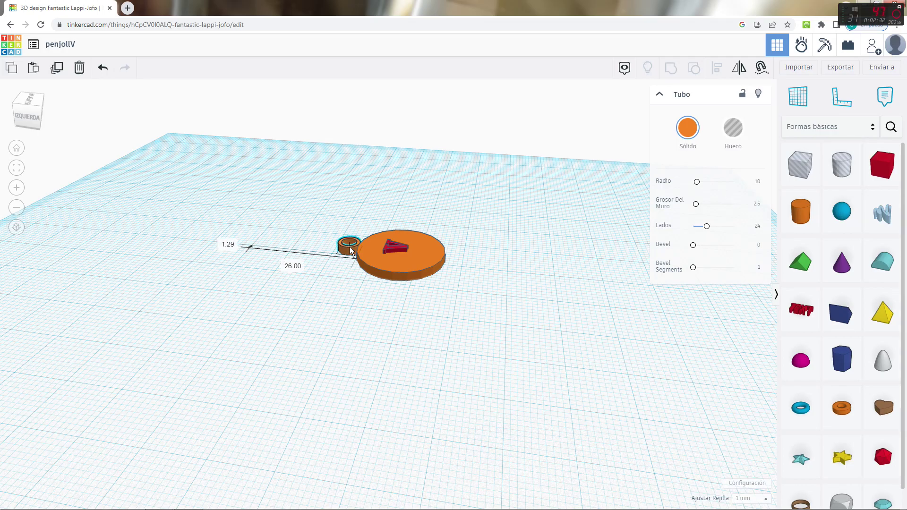
left_click_drag(350, 248, 353, 252)
left_click(328, 302)
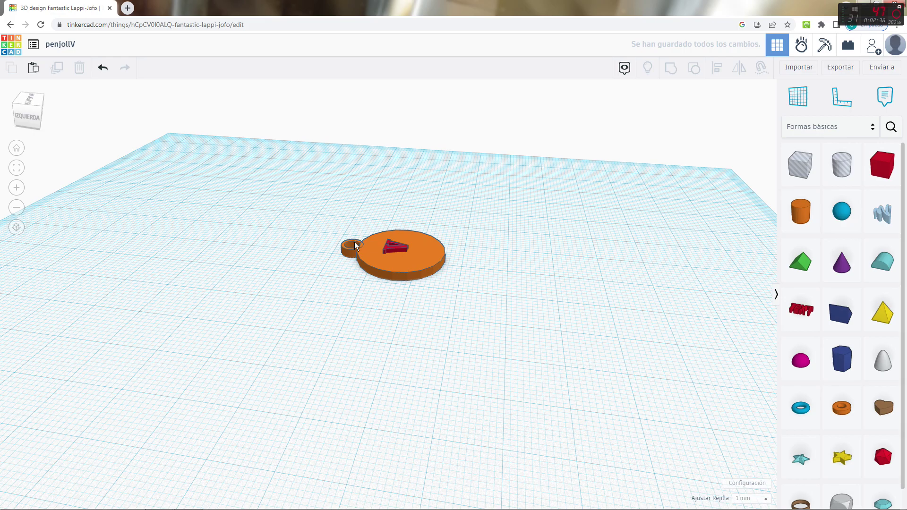
left_click(355, 246)
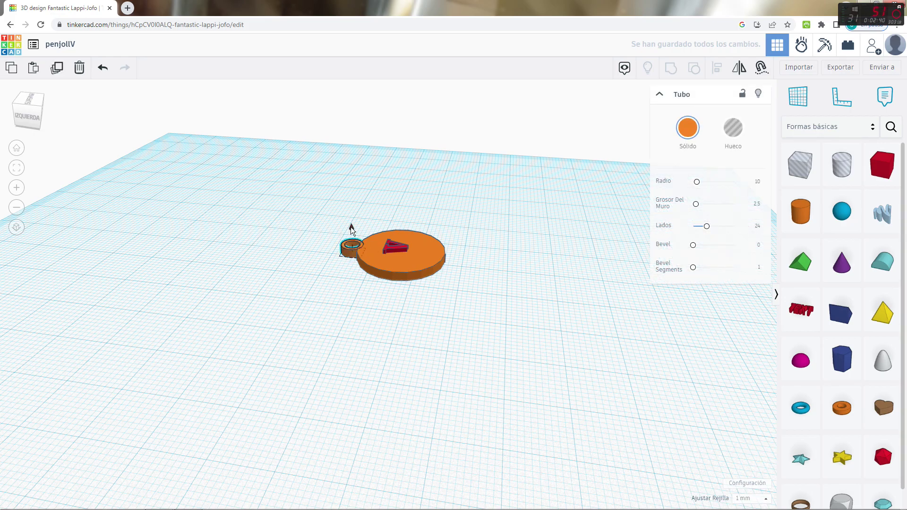
left_click(351, 229)
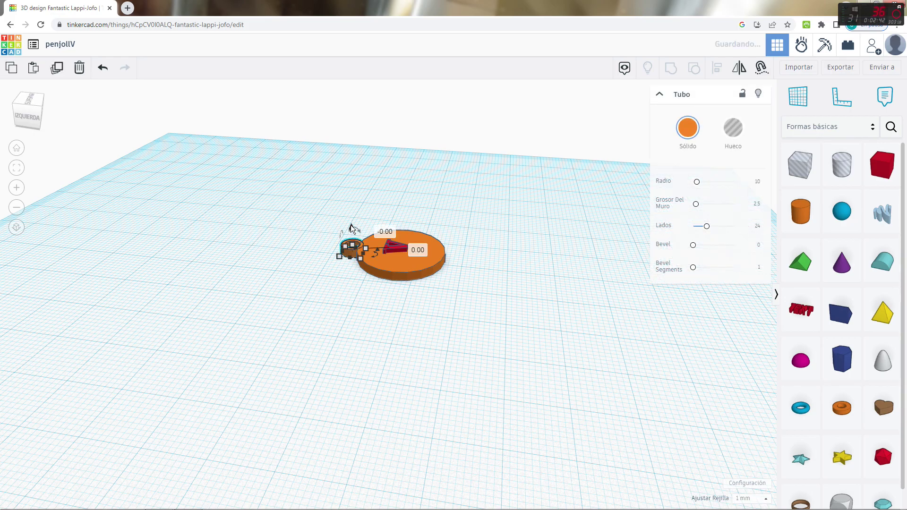
left_click(293, 213)
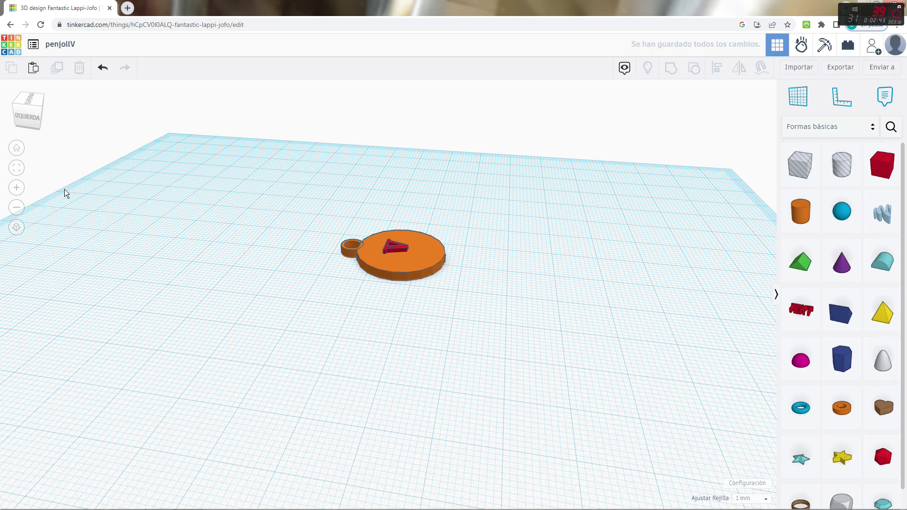
Examine the pendant from above and from several angles to check how the tube joins the disc and how the letter V sits
left_click_drag(34, 121, 22, 135)
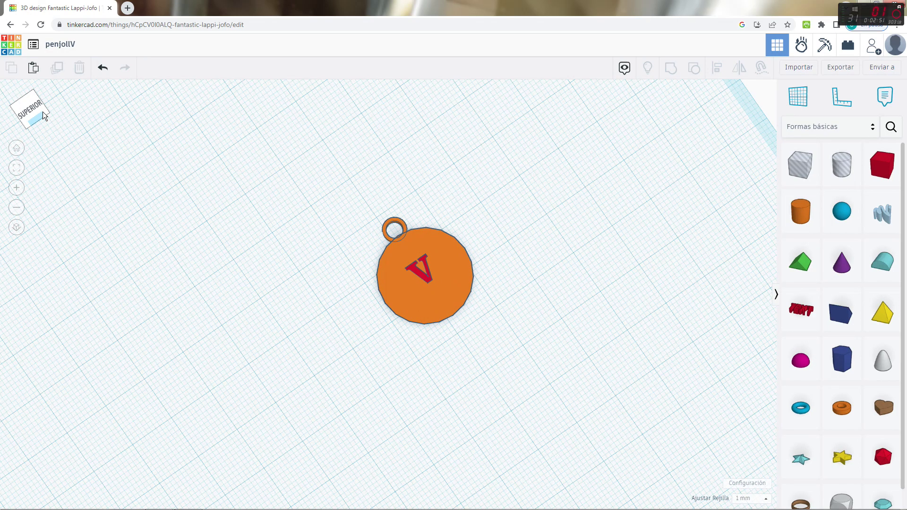
left_click(40, 119)
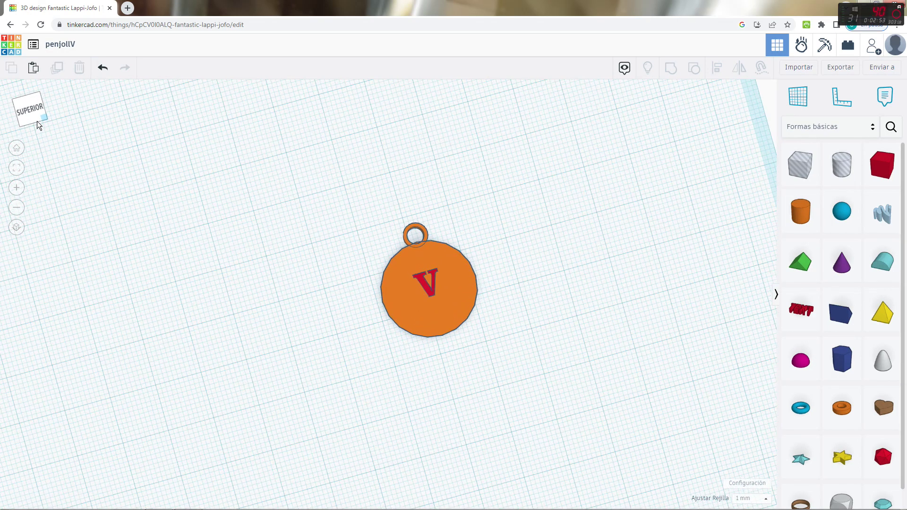
left_click(36, 121)
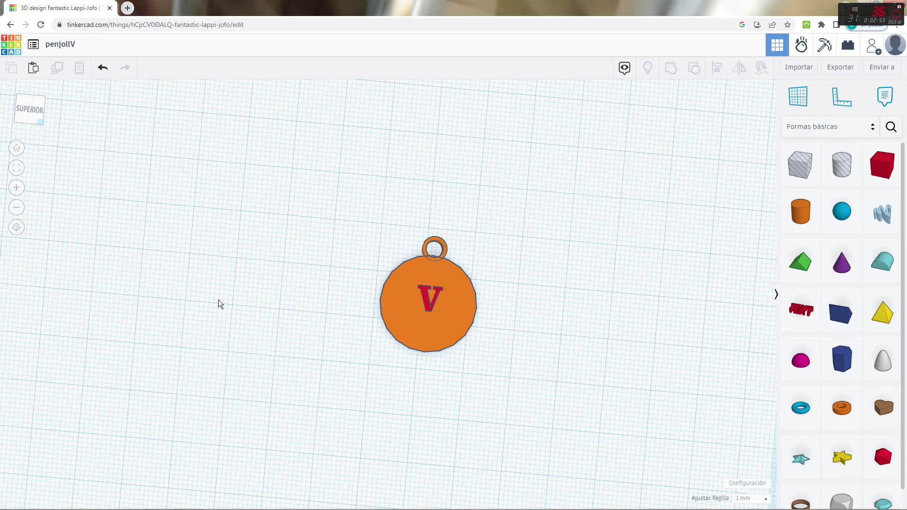
scroll(268, 288, "up", 1)
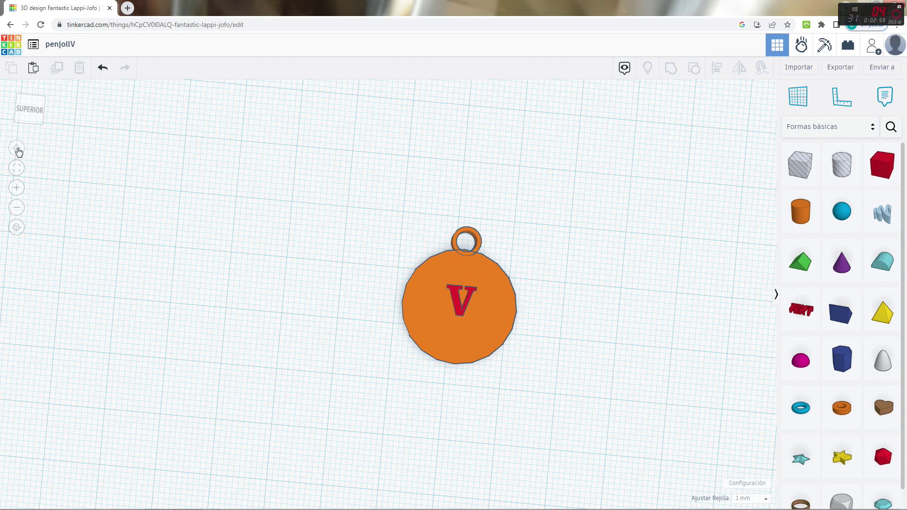
left_click_drag(37, 114, 36, 107)
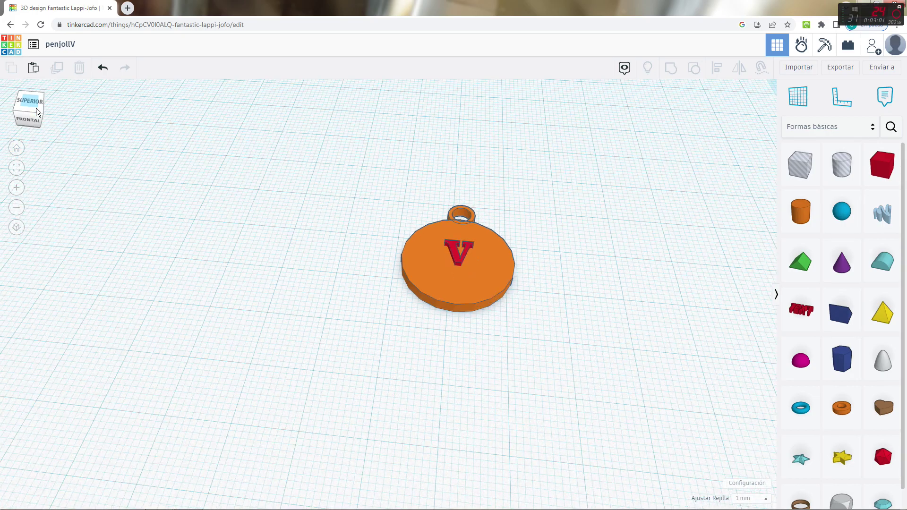
left_click(38, 120)
left_click_drag(36, 119, 33, 121)
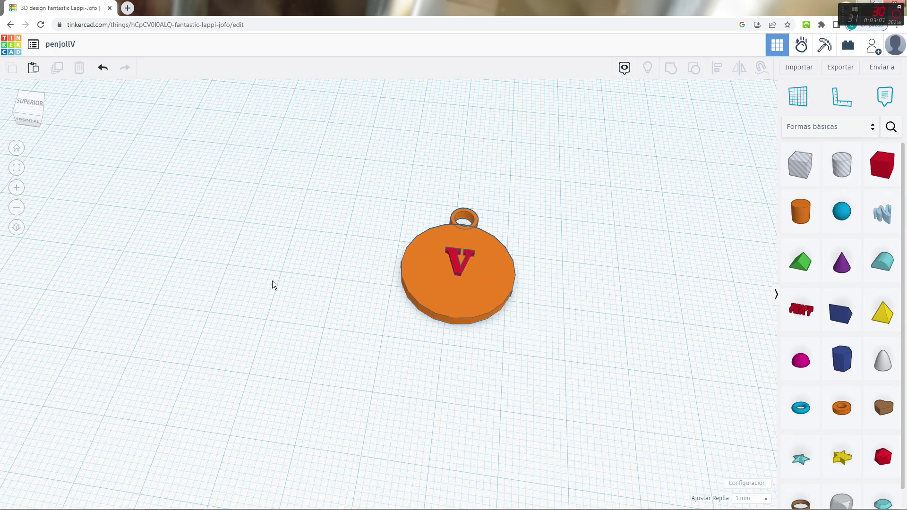
scroll(272, 280, "up", 3)
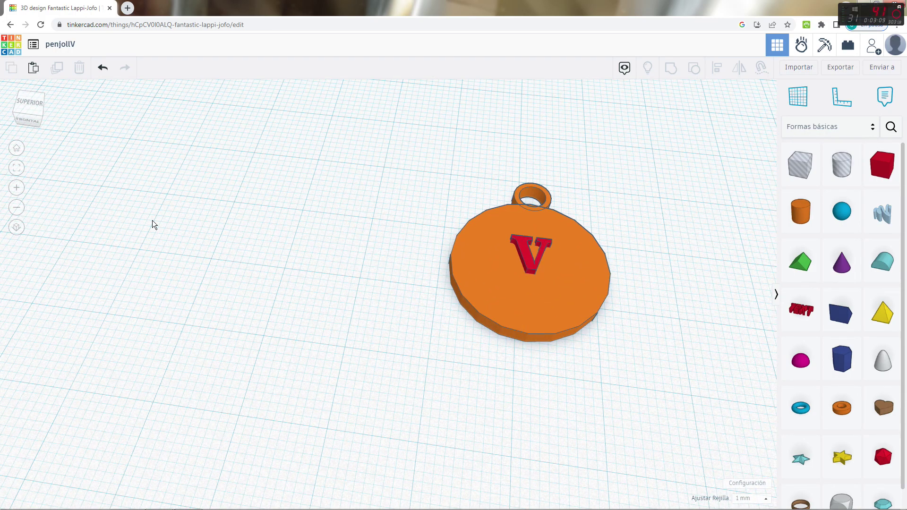
left_click_drag(40, 124, 38, 125)
left_click(37, 124)
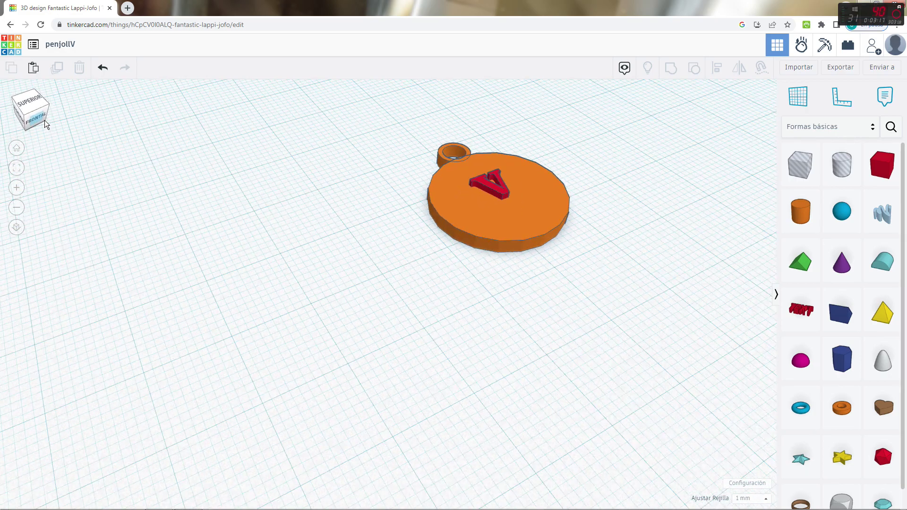
left_click(44, 120)
left_click_drag(37, 122, 78, 195)
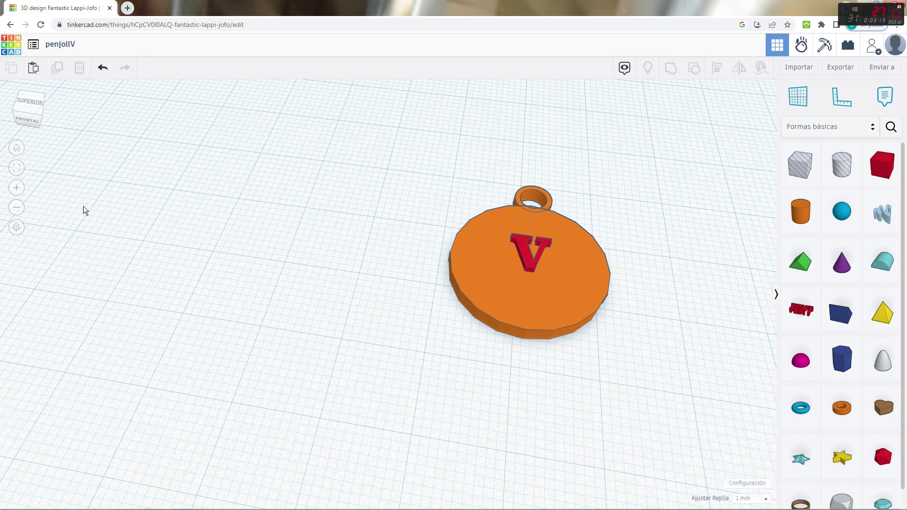